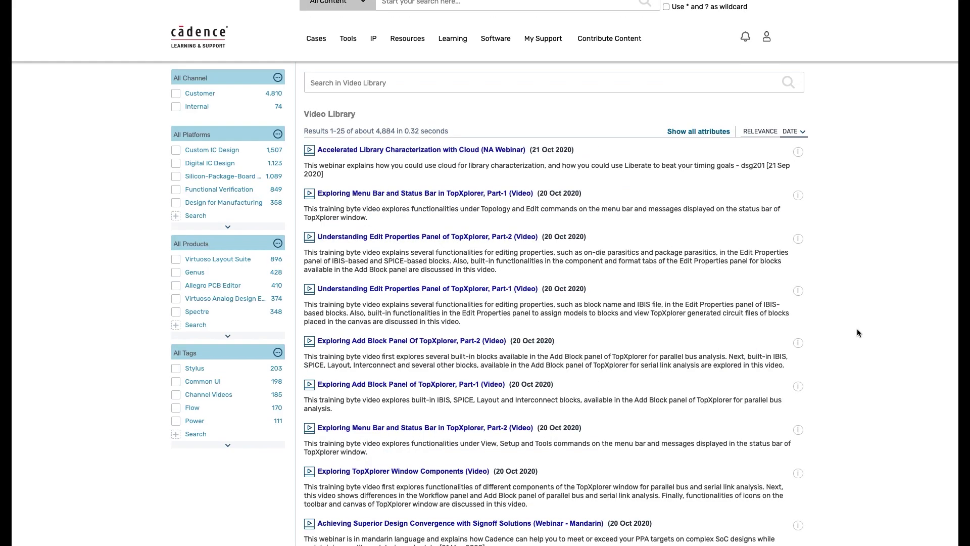
scroll(857, 332, "down", 1)
scroll(857, 333, "down", 1)
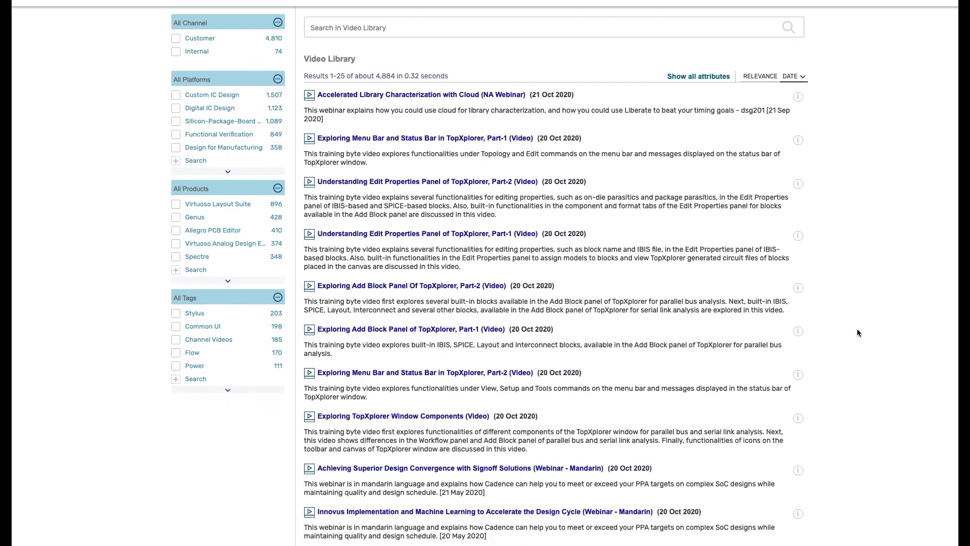
scroll(857, 332, "down", 1)
scroll(858, 332, "down", 1)
scroll(858, 332, "down", 2)
scroll(857, 332, "down", 1)
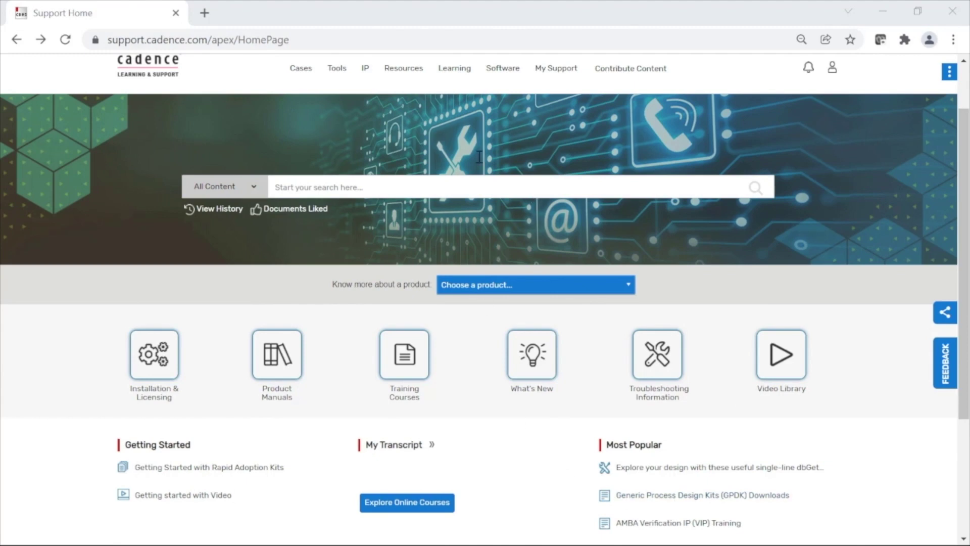
mouse_move(454, 69)
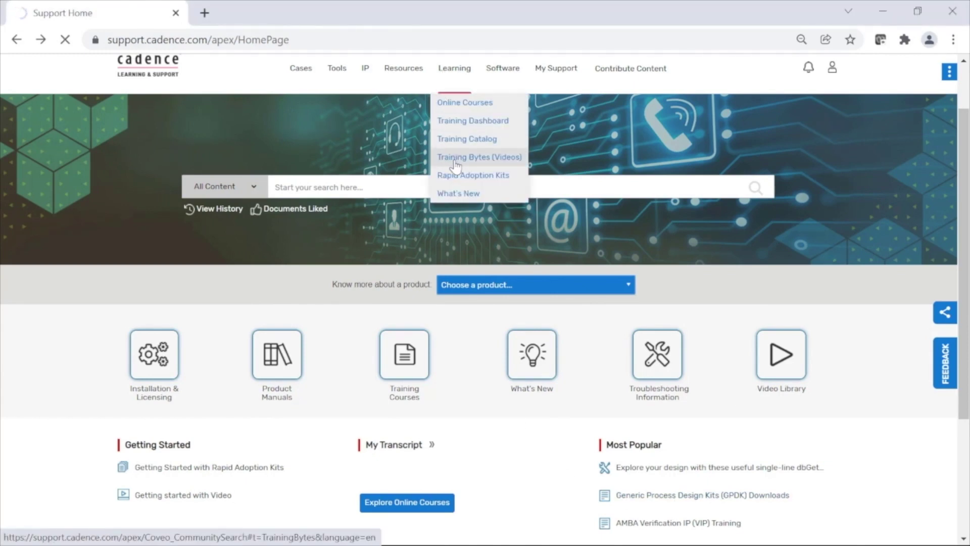
Open the Training Bytes (Videos) library and search for 'clock tree de' videos.
left_click(455, 166)
type("clock tree de")
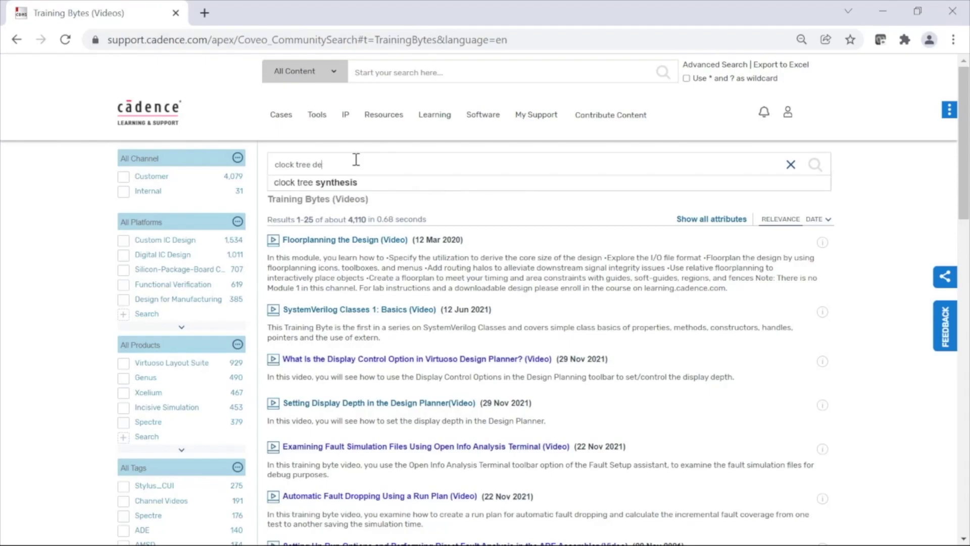
type("bugger")
key("Return")
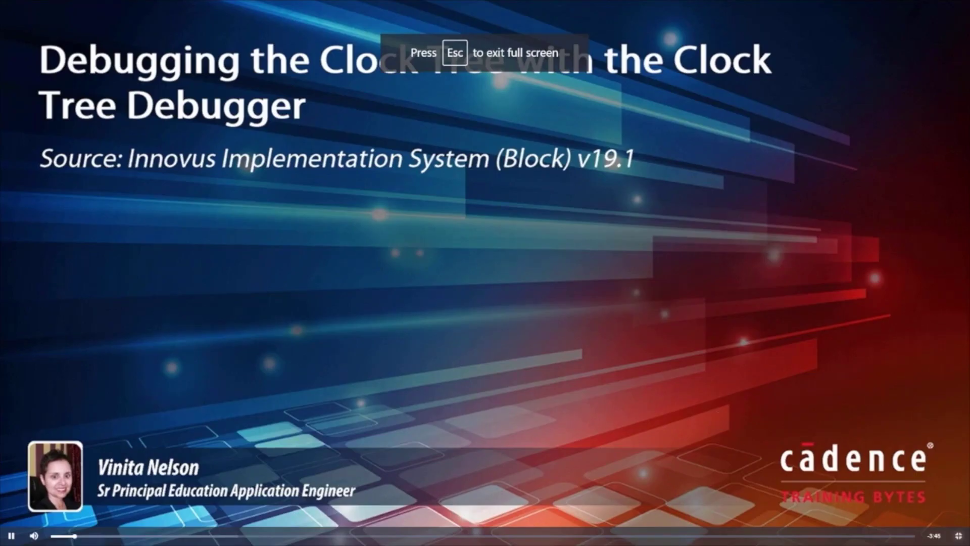